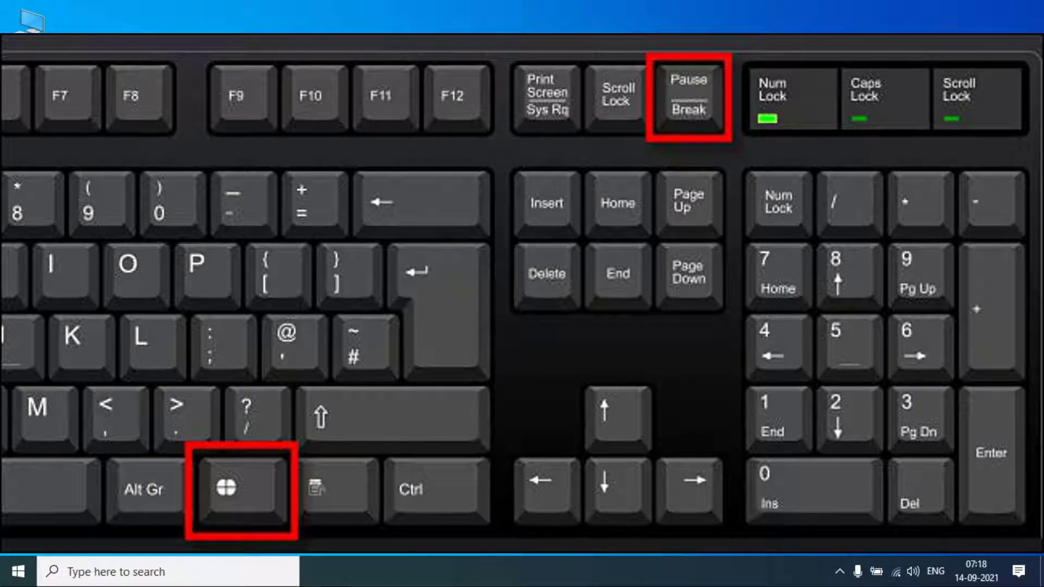
# Open the system About page and highlight the device name, processor speed and installed RAM under Device specifications
pyautogui.press('super+Pause')
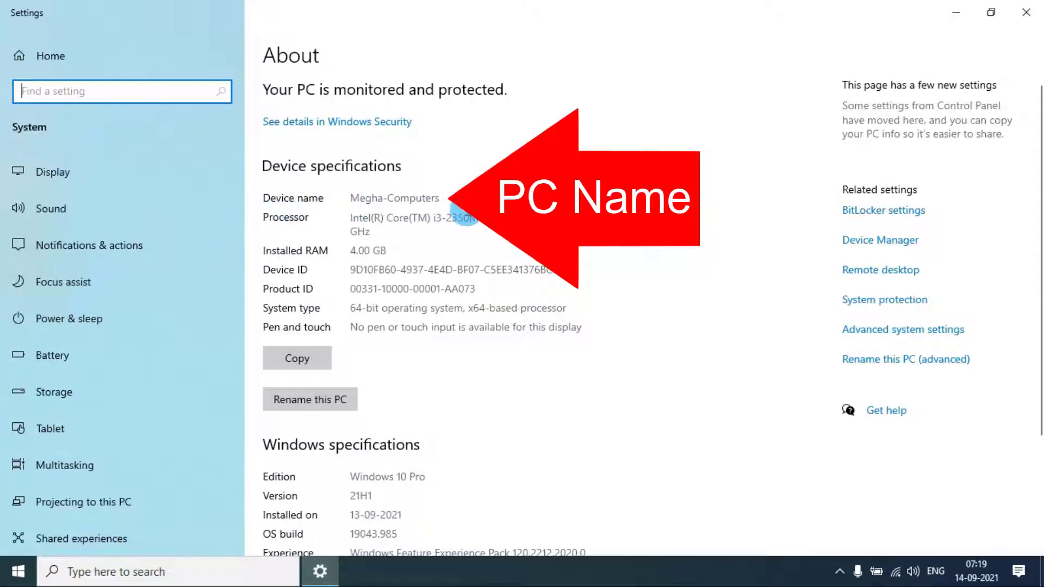
pyautogui.moveTo(444, 201); pyautogui.dragTo(317, 226)
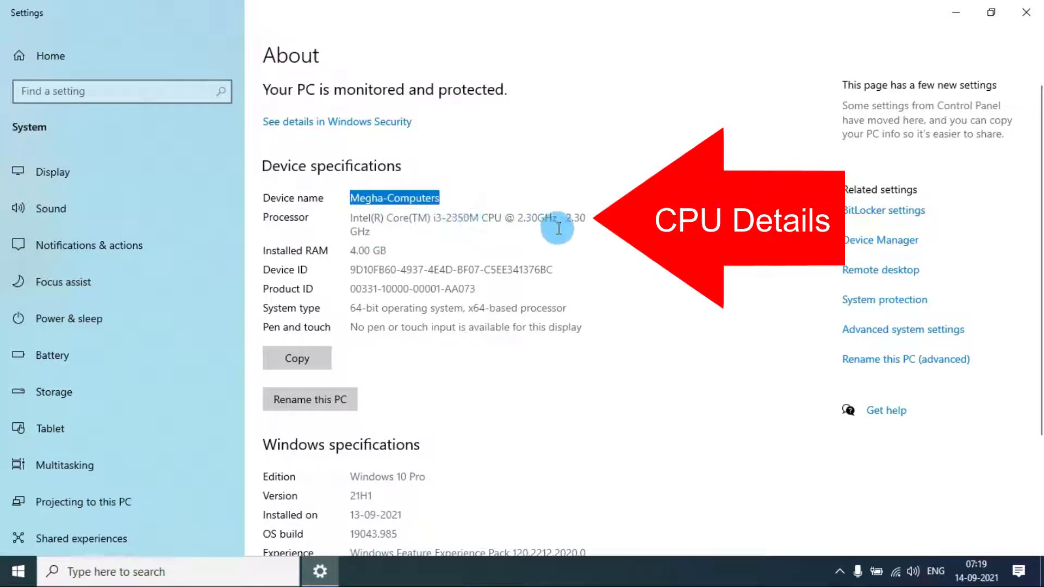
pyautogui.moveTo(573, 221); pyautogui.dragTo(572, 232)
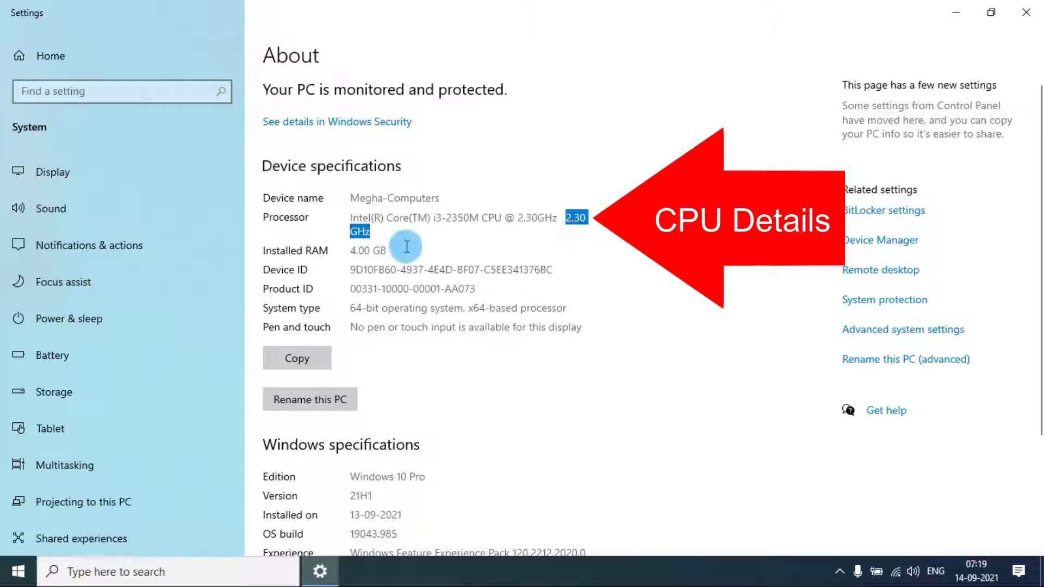
pyautogui.moveTo(387, 251); pyautogui.dragTo(352, 253)
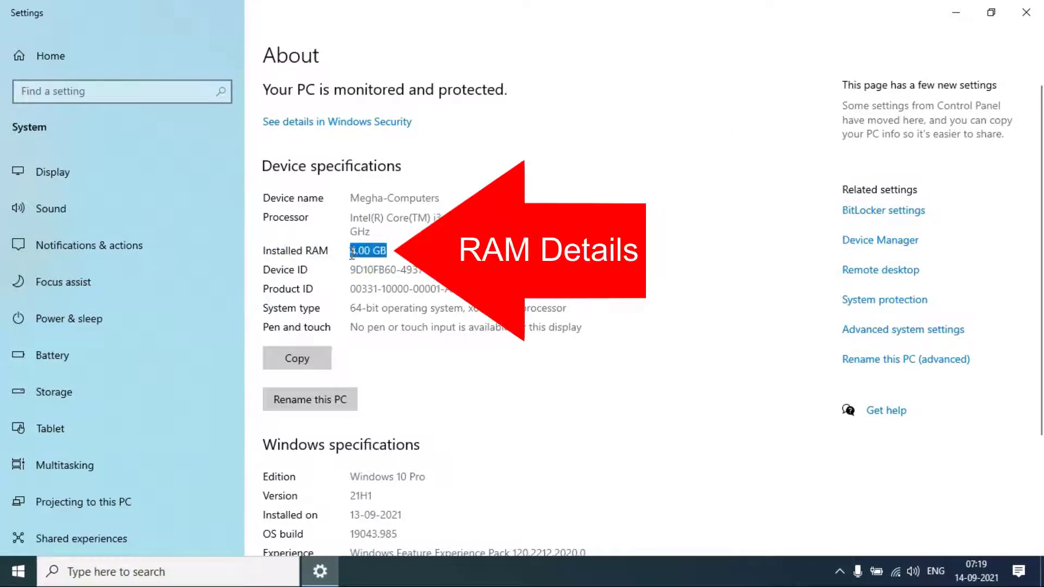
# Highlight the edition, version and OS build under Windows specifications, and close Settings after reviewing them
pyautogui.scroll(-3, 433, 364)
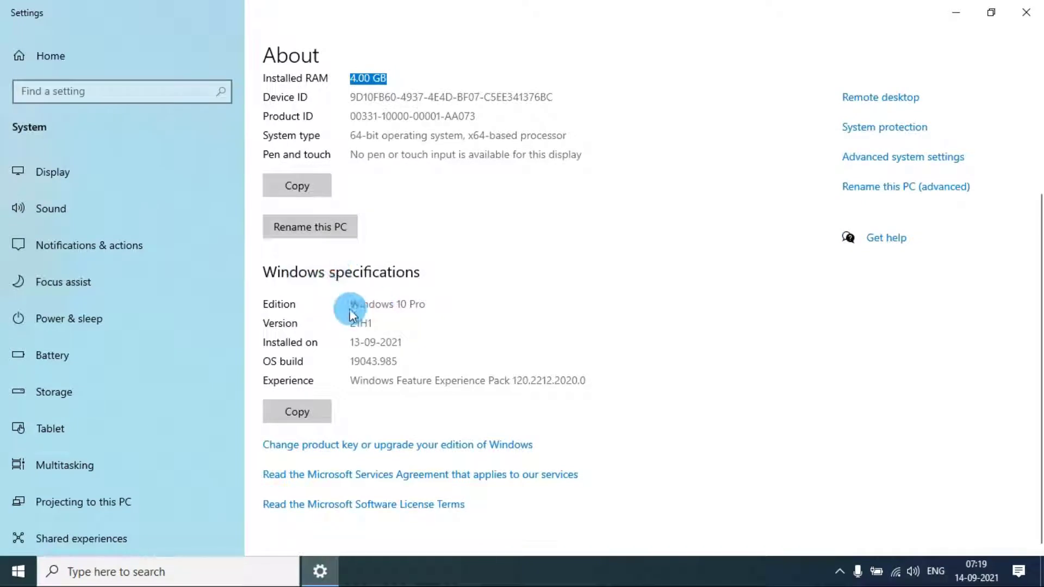
pyautogui.moveTo(353, 305); pyautogui.dragTo(427, 306)
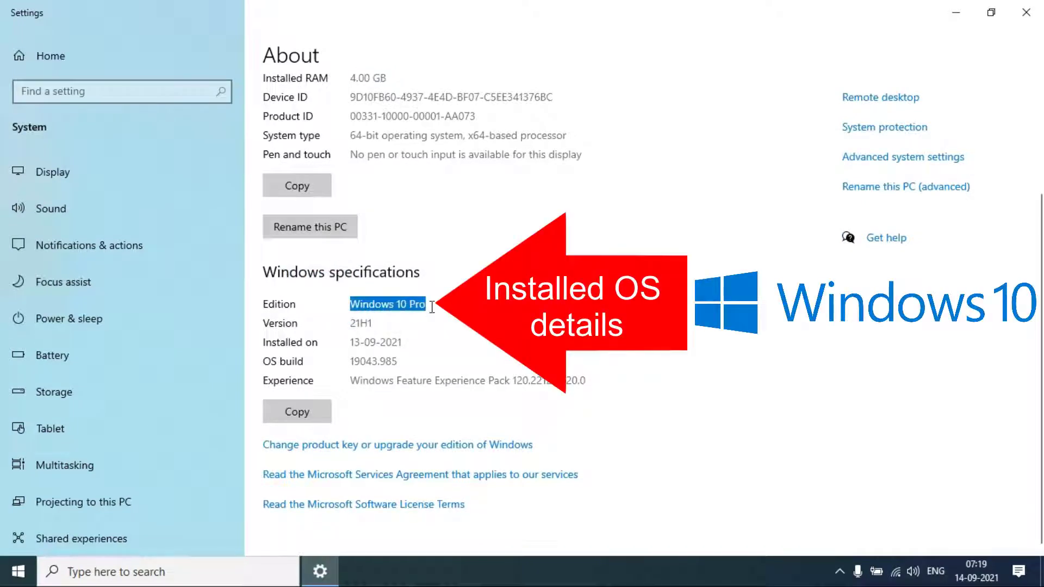
pyautogui.moveTo(350, 323); pyautogui.dragTo(372, 324)
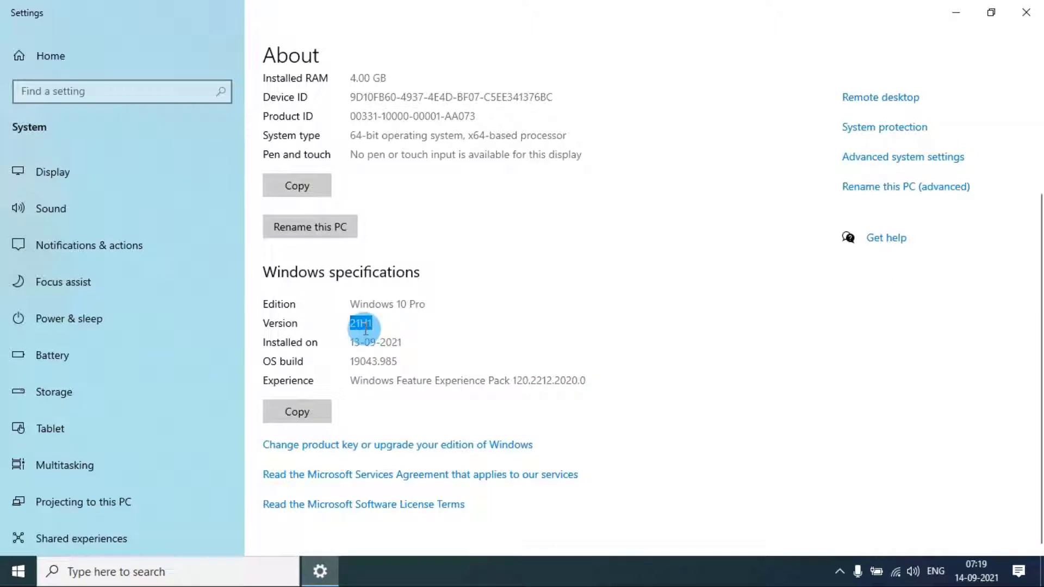
pyautogui.moveTo(410, 350); pyautogui.dragTo(340, 364)
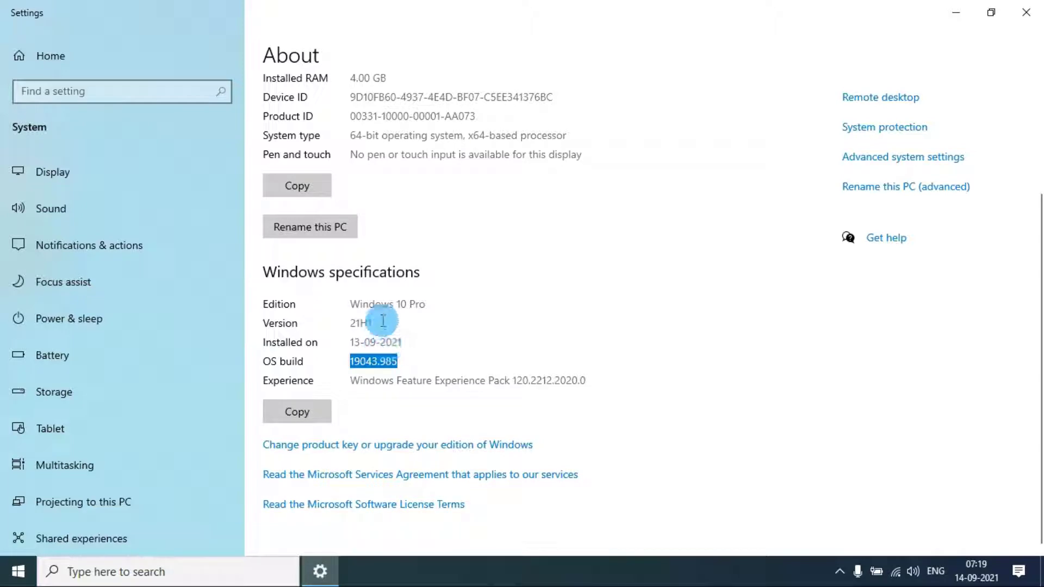
pyautogui.moveTo(432, 304); pyautogui.dragTo(340, 325)
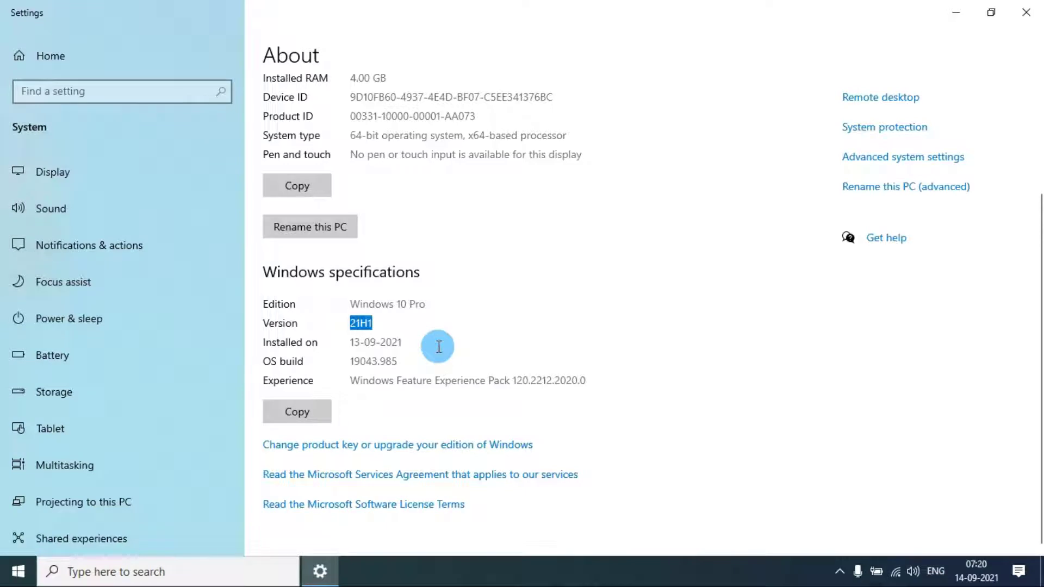
pyautogui.scroll(3, 438, 346)
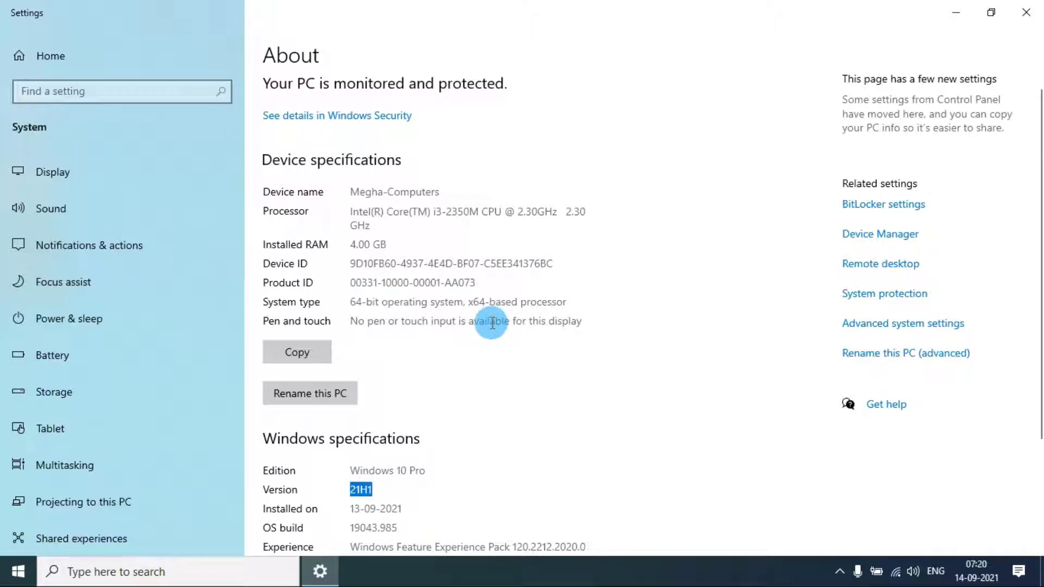
pyautogui.click(1026, 12)
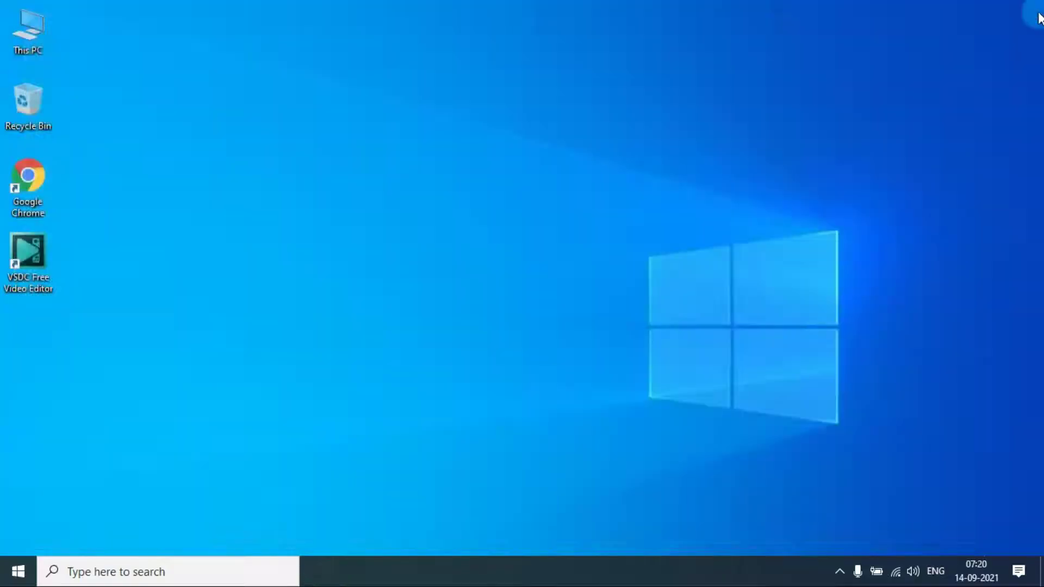
# Open the properties of This PC from its desktop icon
pyautogui.rightClick(31, 25)
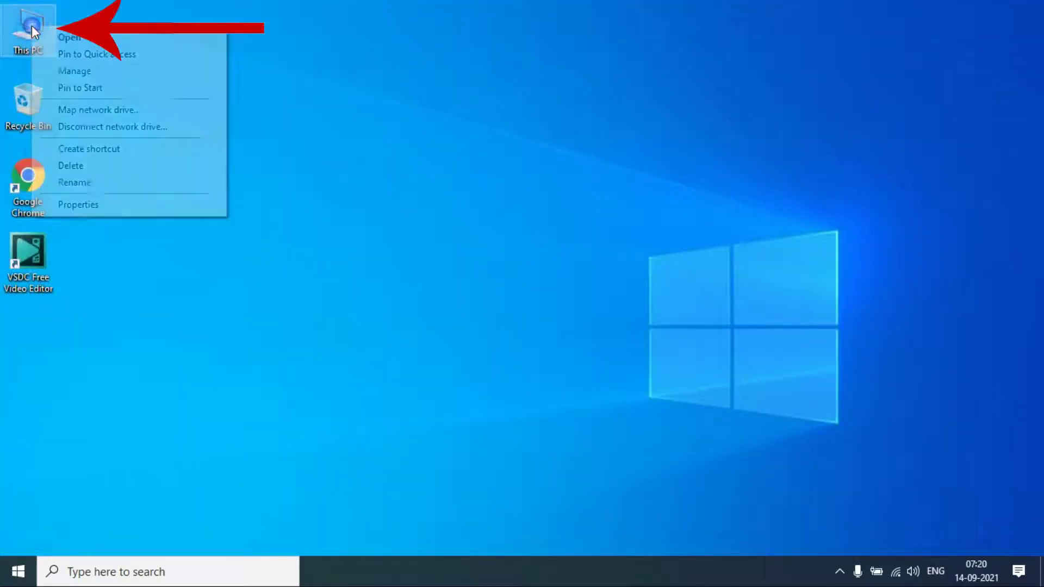
pyautogui.click(122, 207)
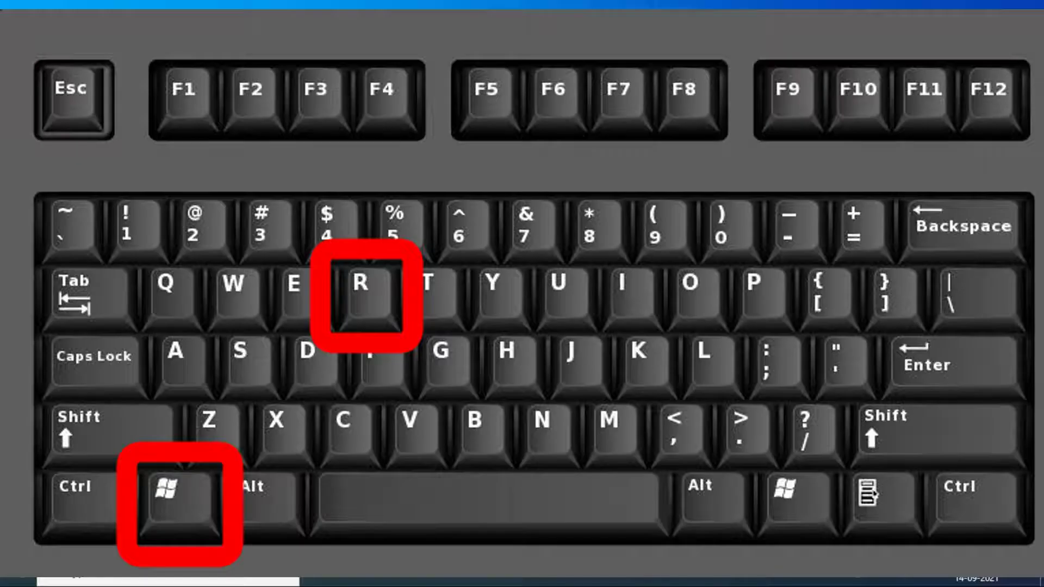
# Launch System Information with the Run command msinfo32 and maximize its window
pyautogui.press('super+r')
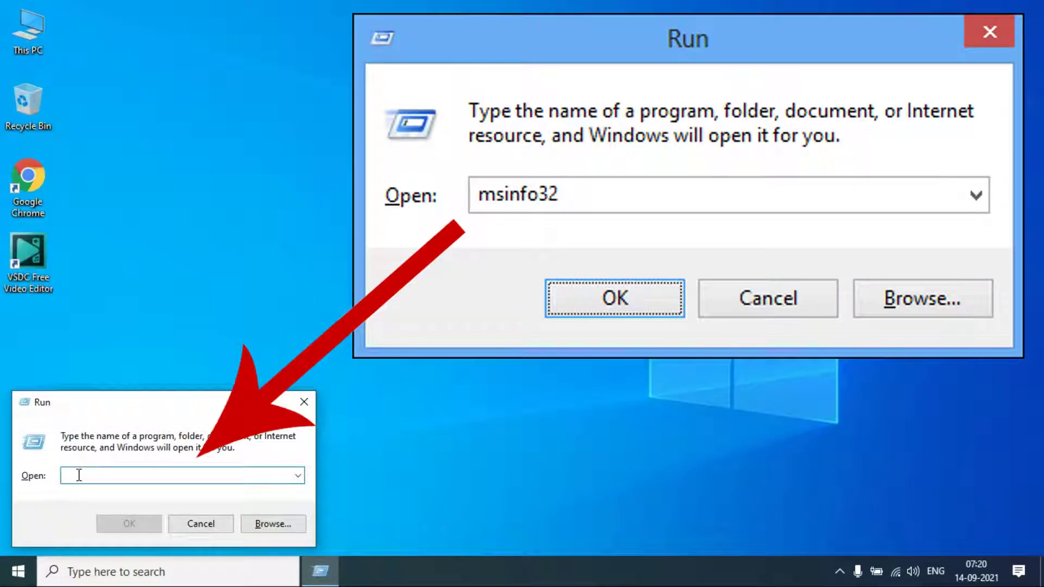
pyautogui.click(79, 475)
pyautogui.write('ms')
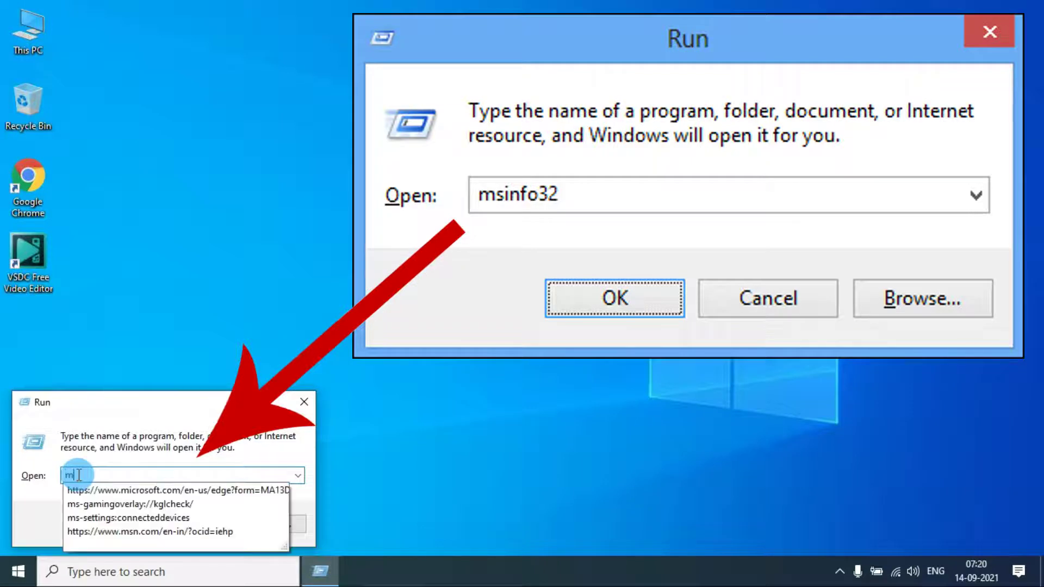
pyautogui.write('info32')
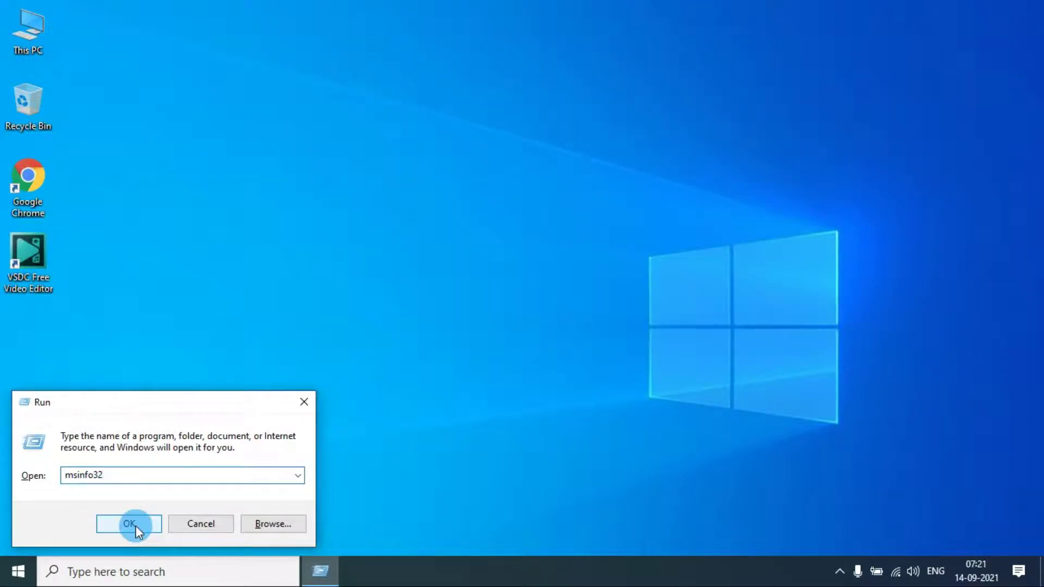
pyautogui.click(129, 523)
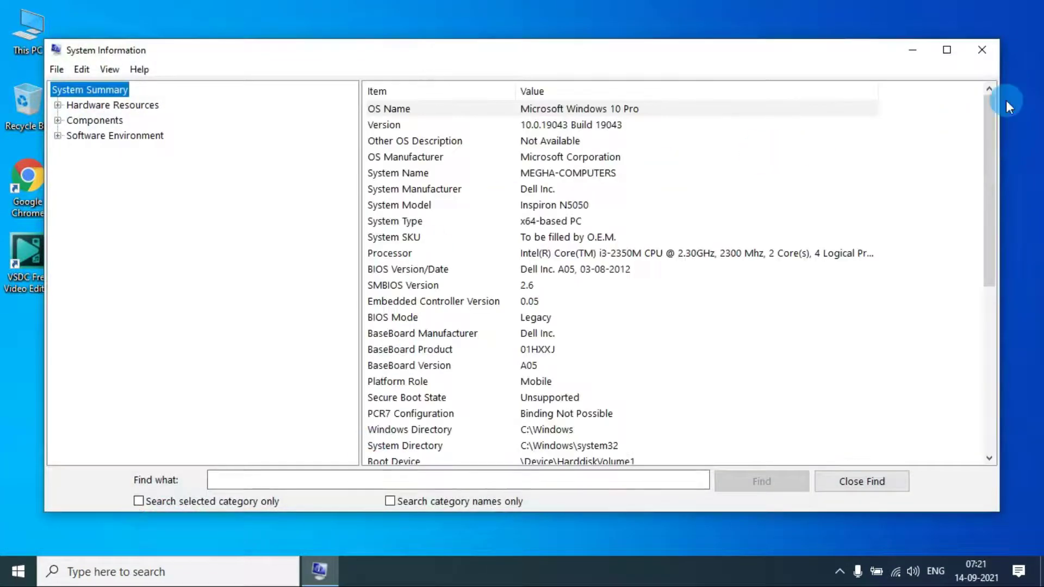
pyautogui.click(946, 50)
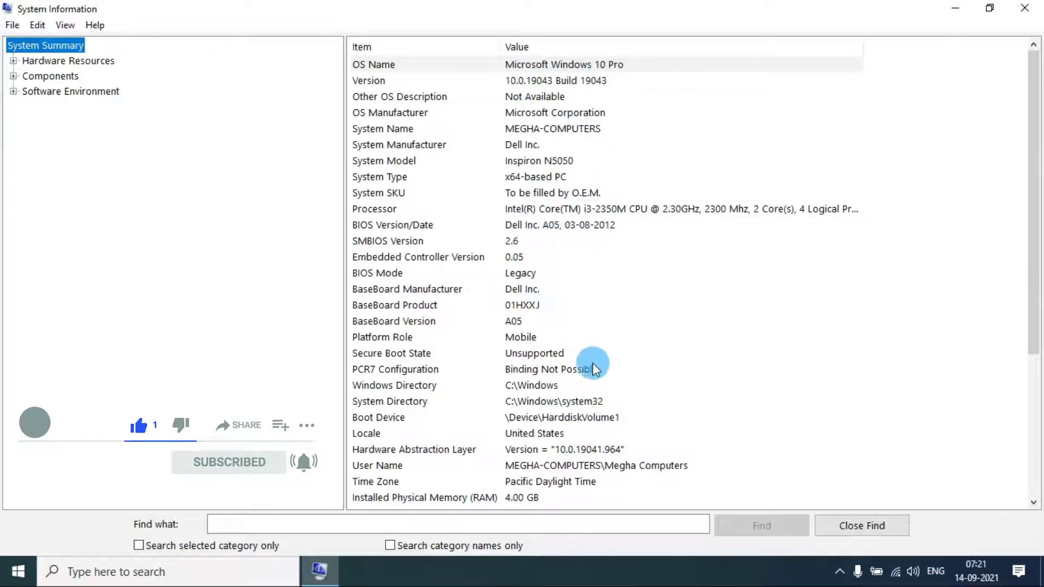
# Examine the BIOS Mode entry in the System Summary and close System Information
pyautogui.moveTo(1037, 218); pyautogui.dragTo(1042, 268)
pyautogui.click(540, 211)
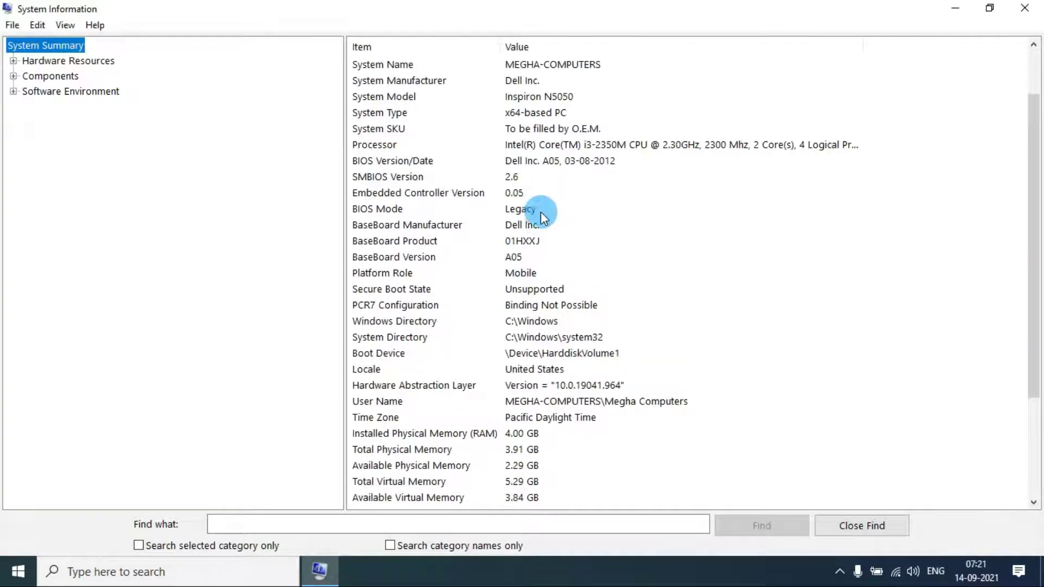
pyautogui.click(381, 210)
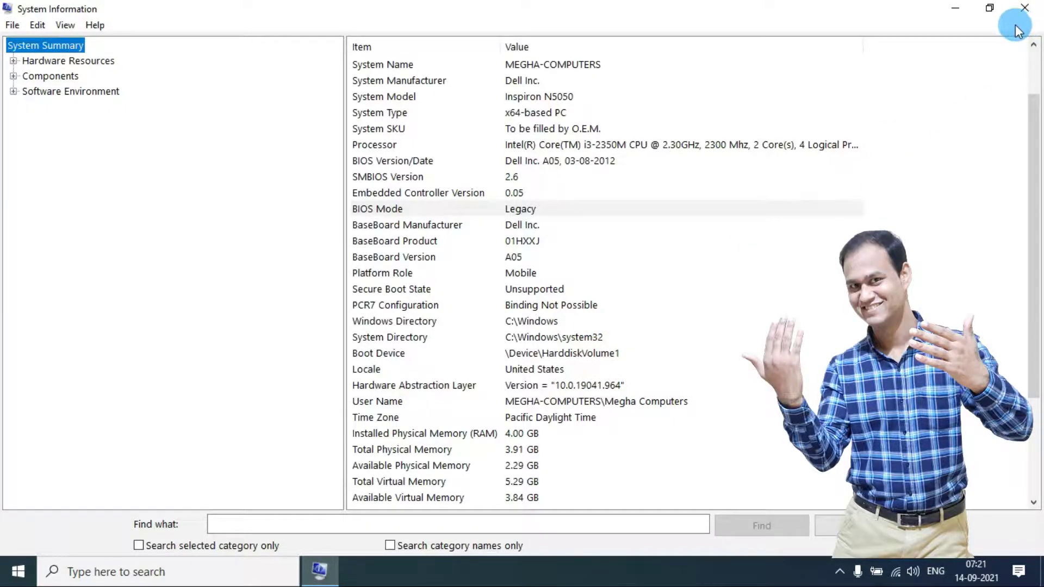
pyautogui.click(1024, 8)
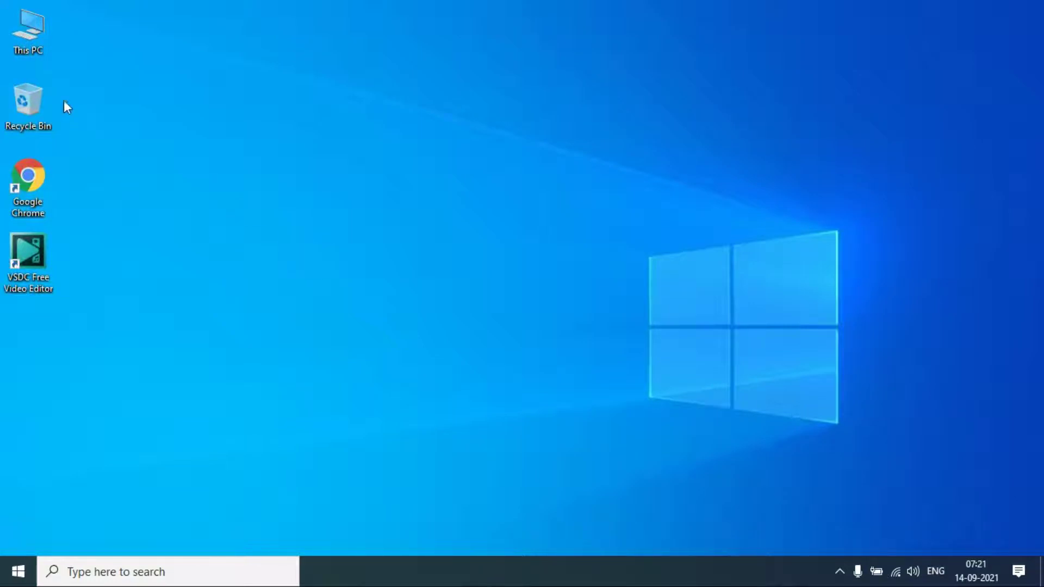
# Open This PC from the desktop, check the free space and total size of its drives, and close the window
pyautogui.click(28, 29)
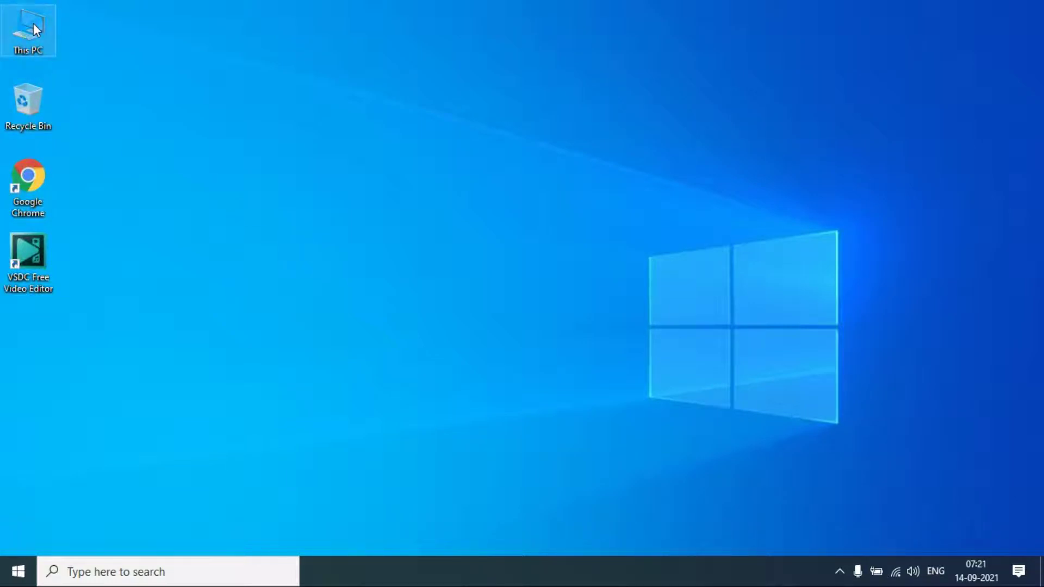
pyautogui.doubleClick(34, 24)
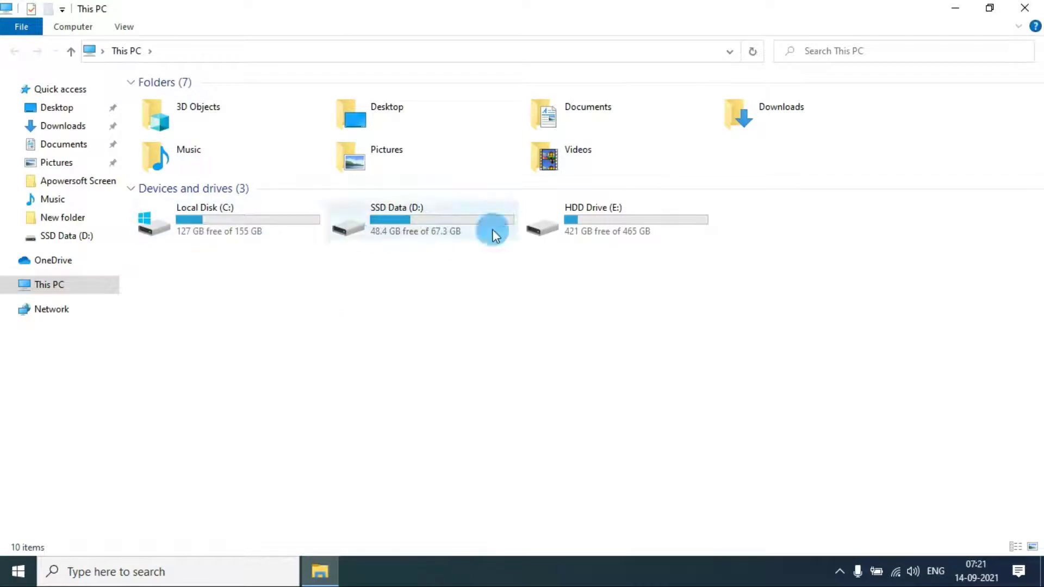
pyautogui.click(216, 232)
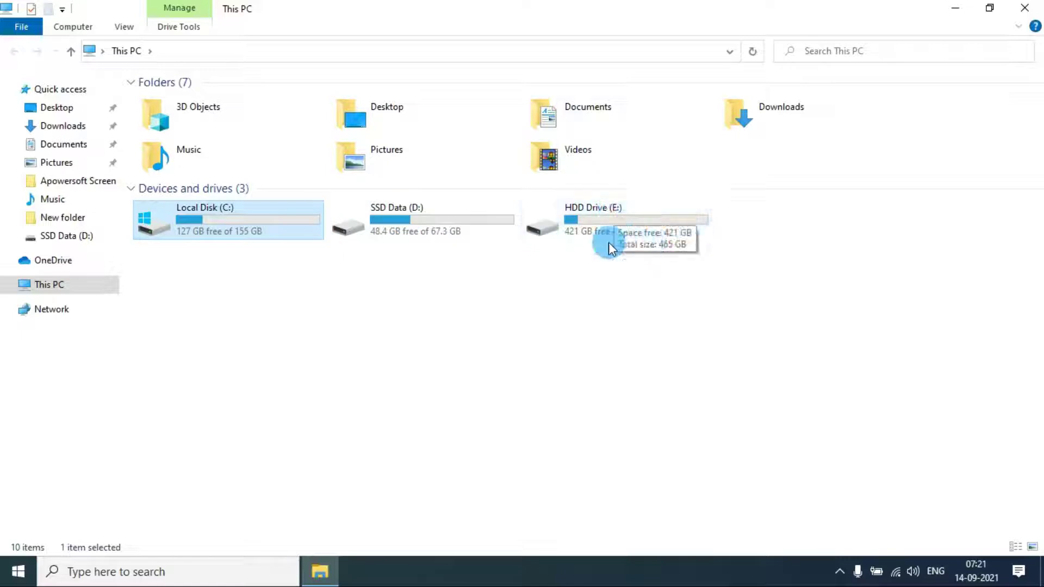
pyautogui.click(591, 261)
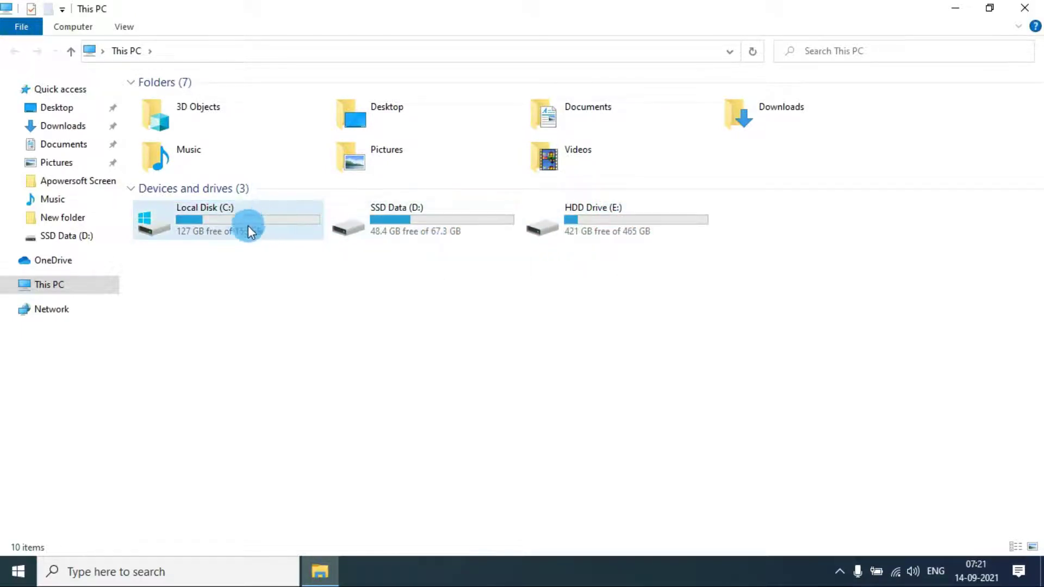
pyautogui.moveTo(261, 239)
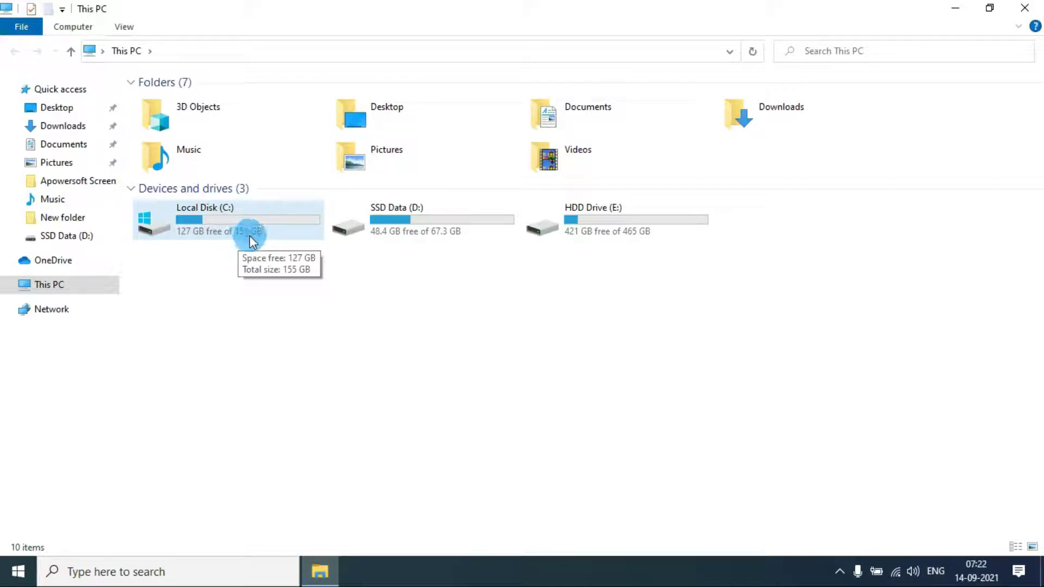
pyautogui.click(479, 339)
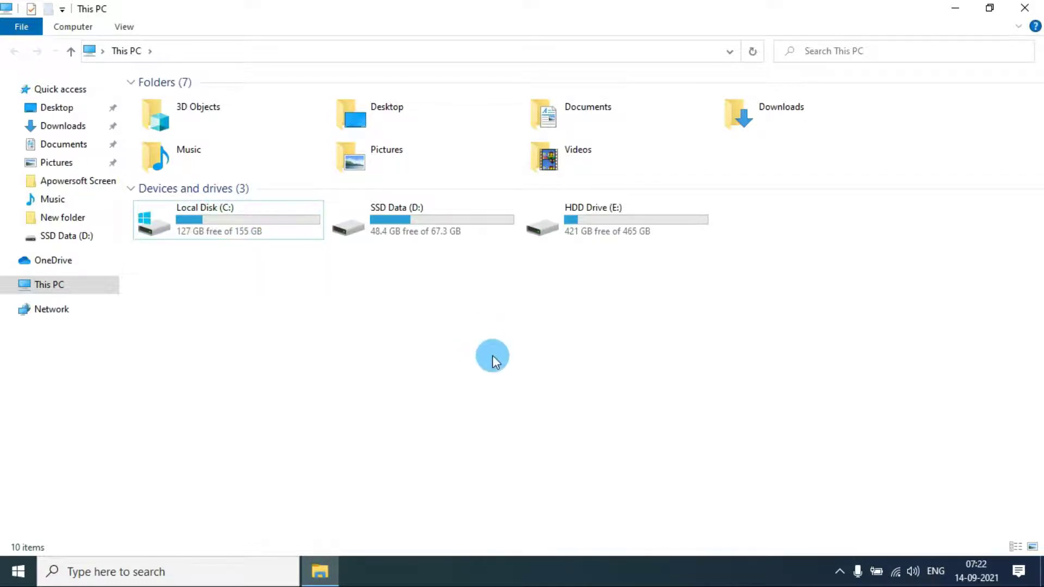
pyautogui.click(1024, 8)
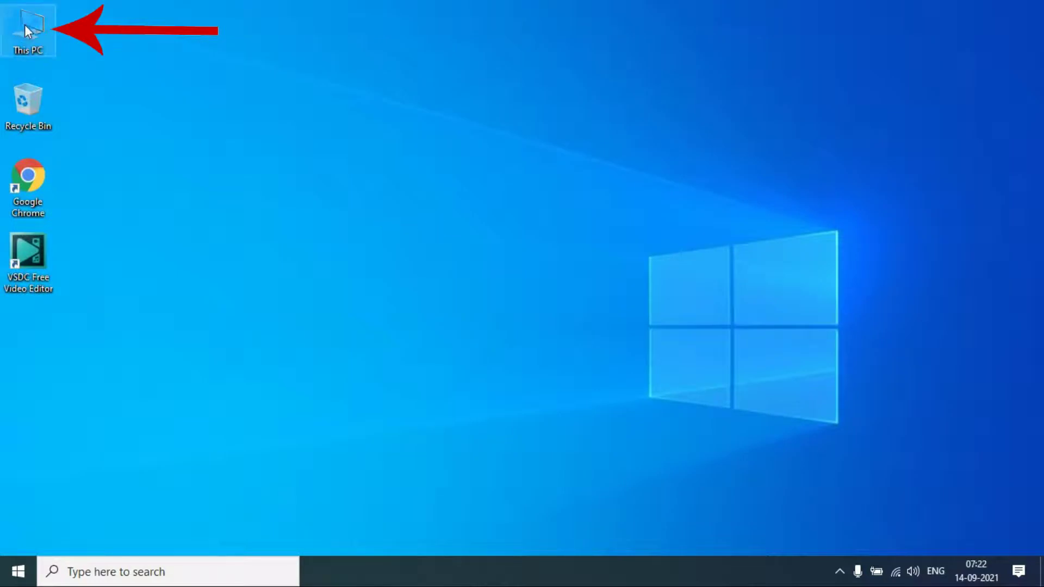
# Open Computer Management for This PC in a maximized window and display Disk Management
pyautogui.rightClick(28, 22)
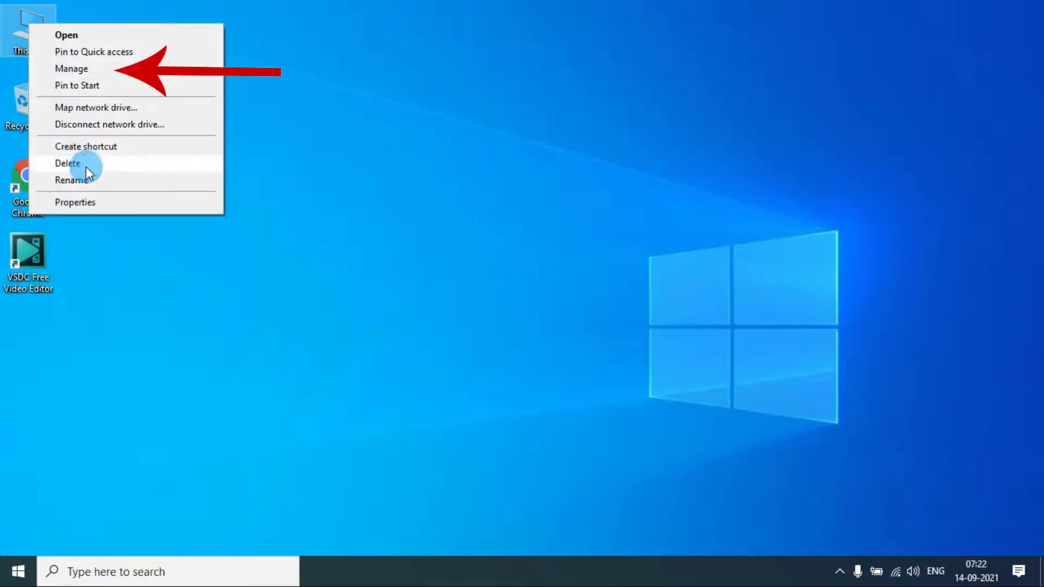
pyautogui.click(87, 70)
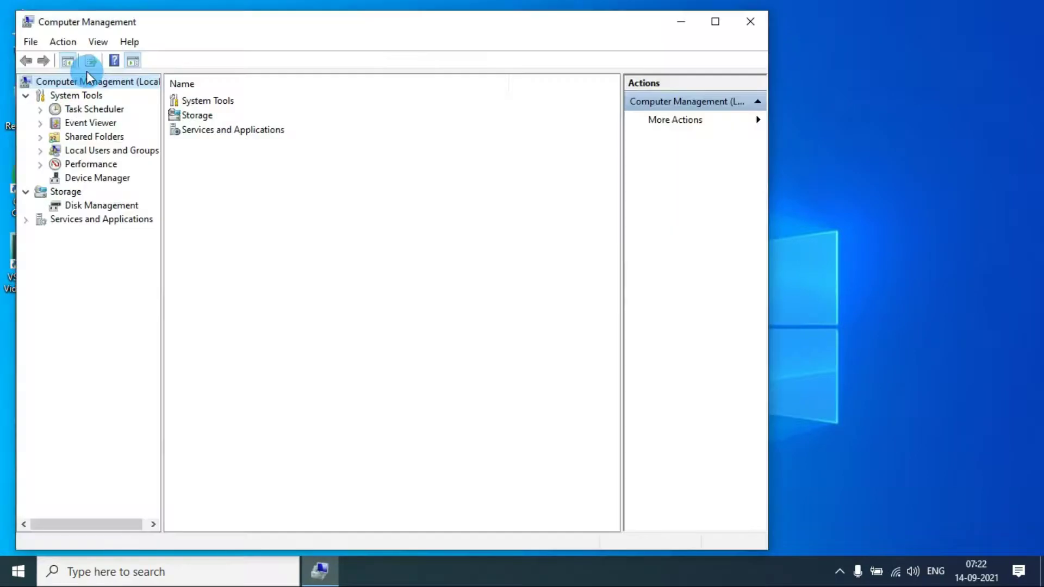
pyautogui.click(715, 22)
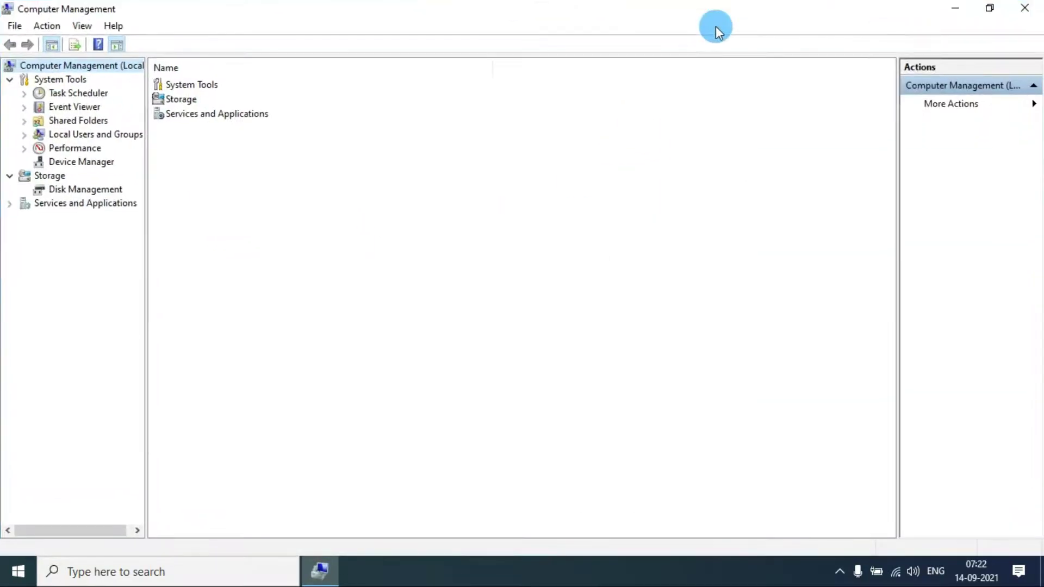
pyautogui.click(71, 192)
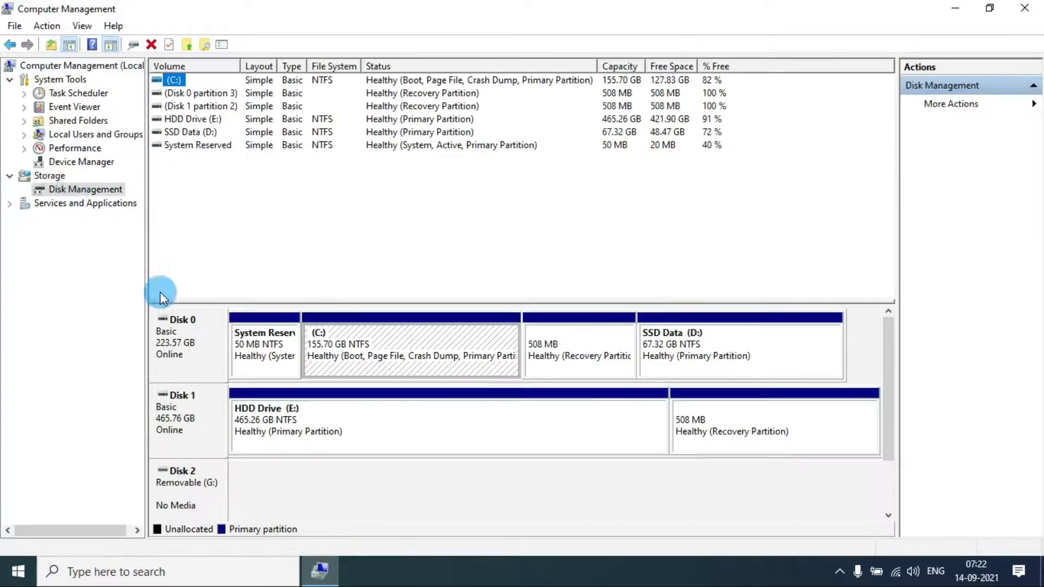